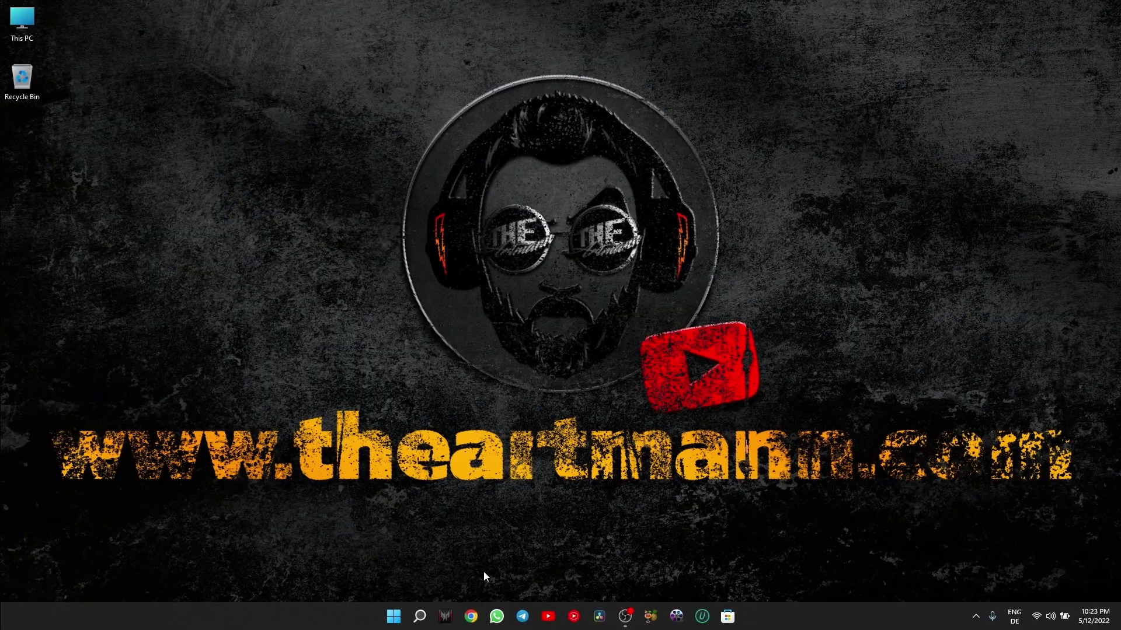
Step: Open Google Chrome from the taskbar to a new tab
left_click(471, 617)
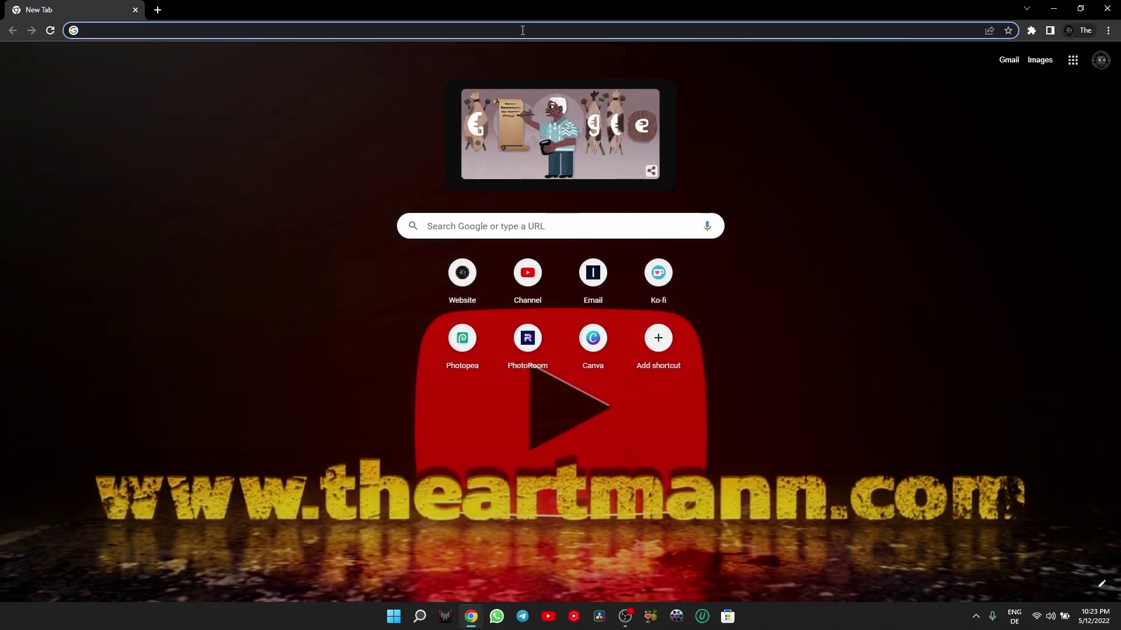
Step: Search 'anyrecover software', open the AnyRecover site, and save the Windows installer
type("anyrec")
key("Down")
key("Return")
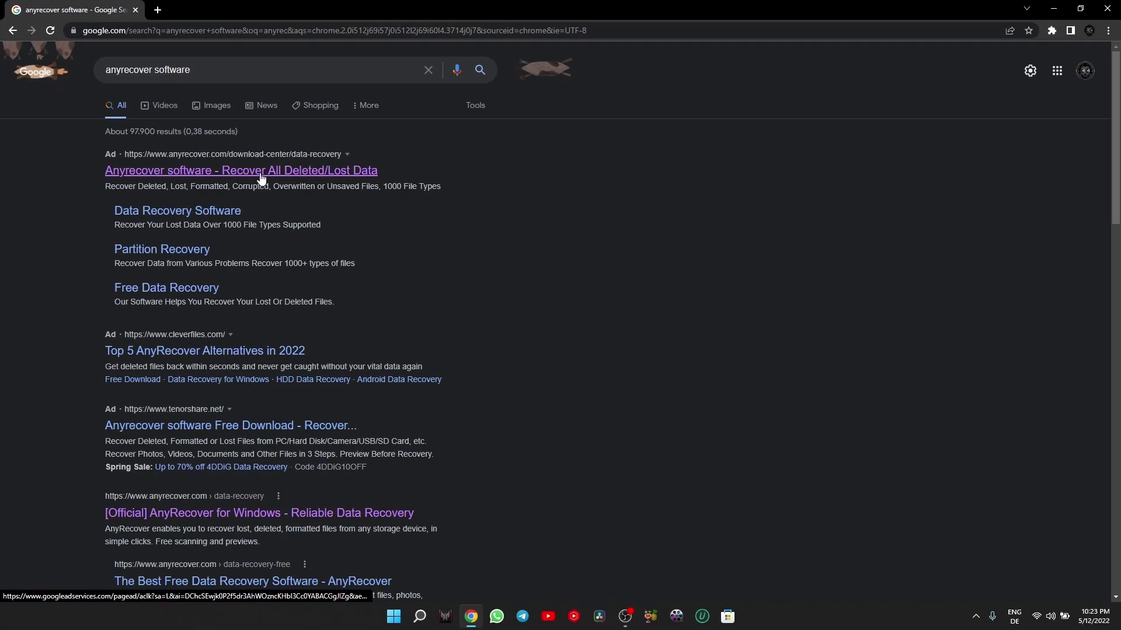
left_click(261, 176)
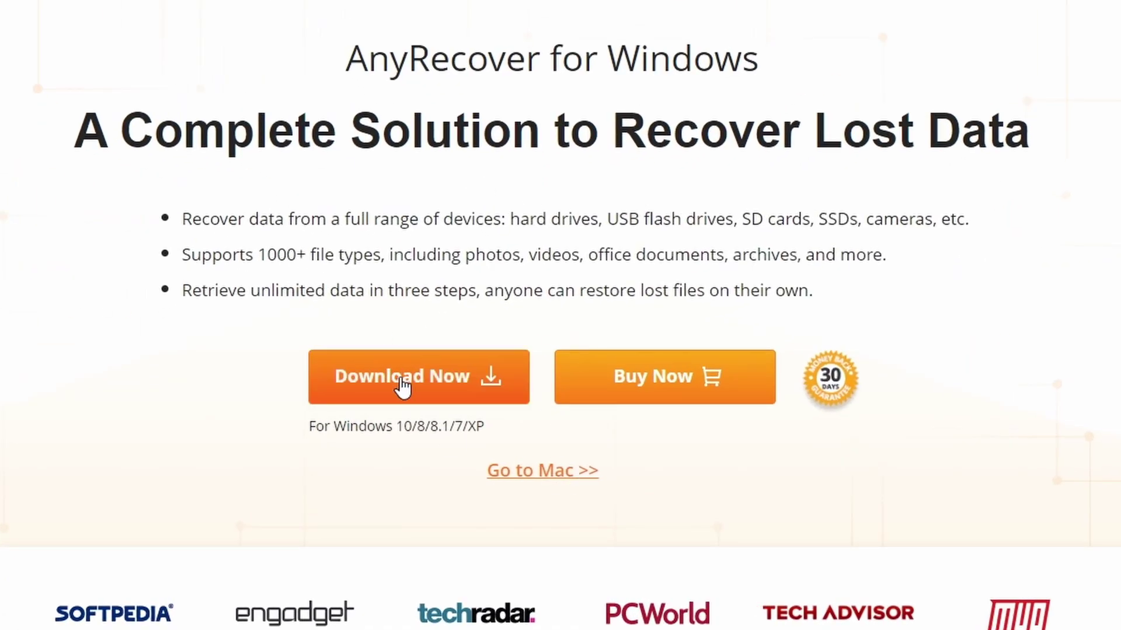
left_click(402, 379)
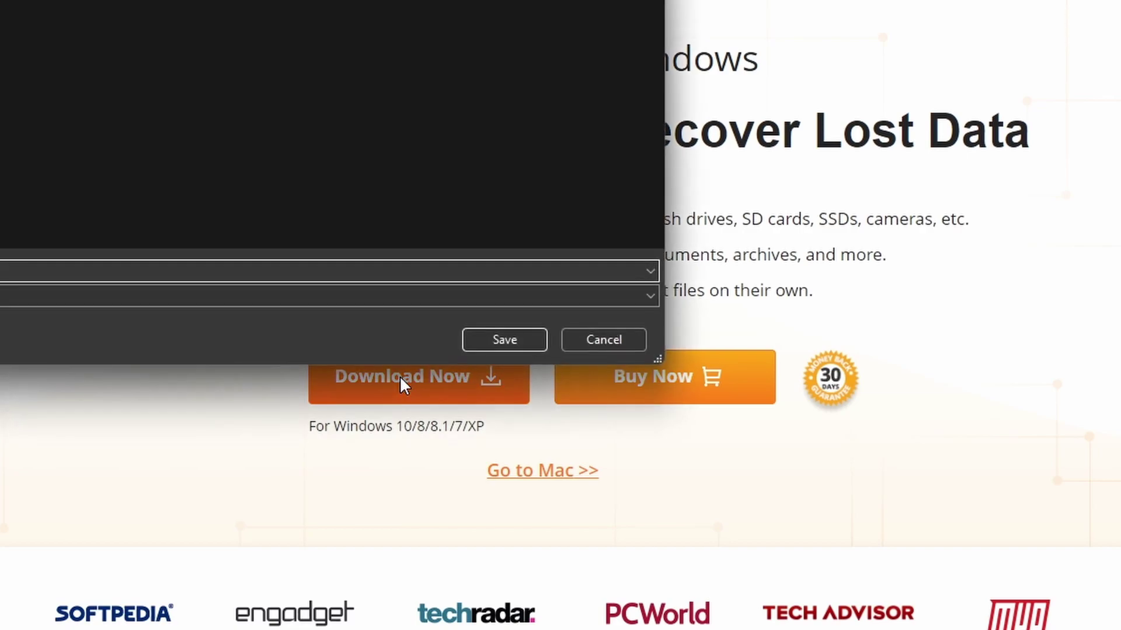
left_click(505, 340)
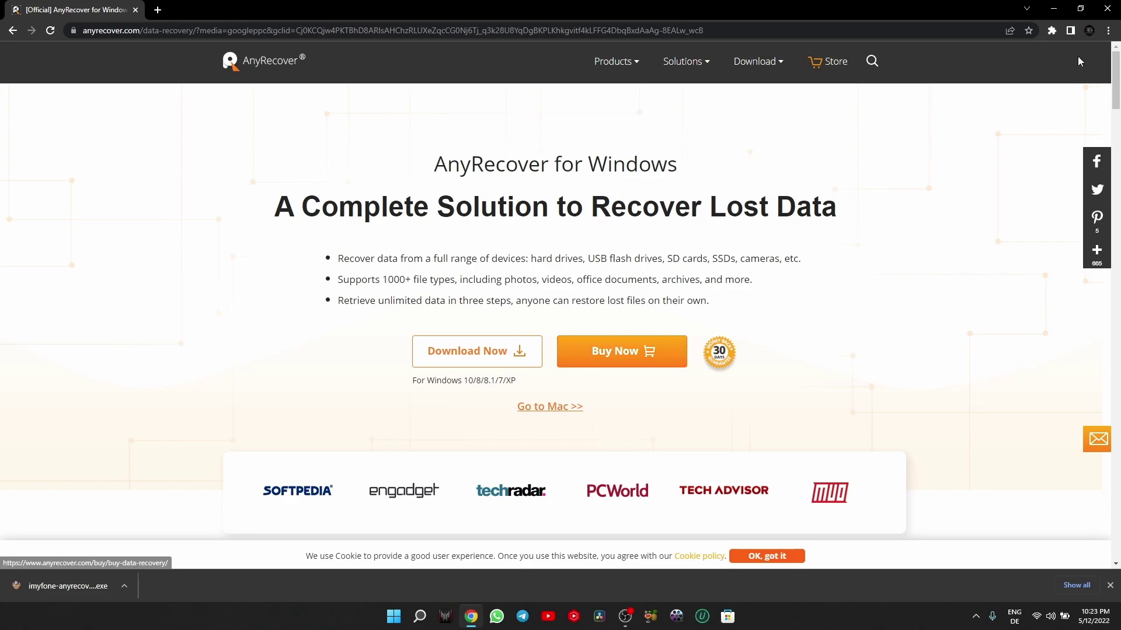
Step: Close Chrome, run the downloaded AnyRecover setup file, install it and launch the app
left_click(1107, 8)
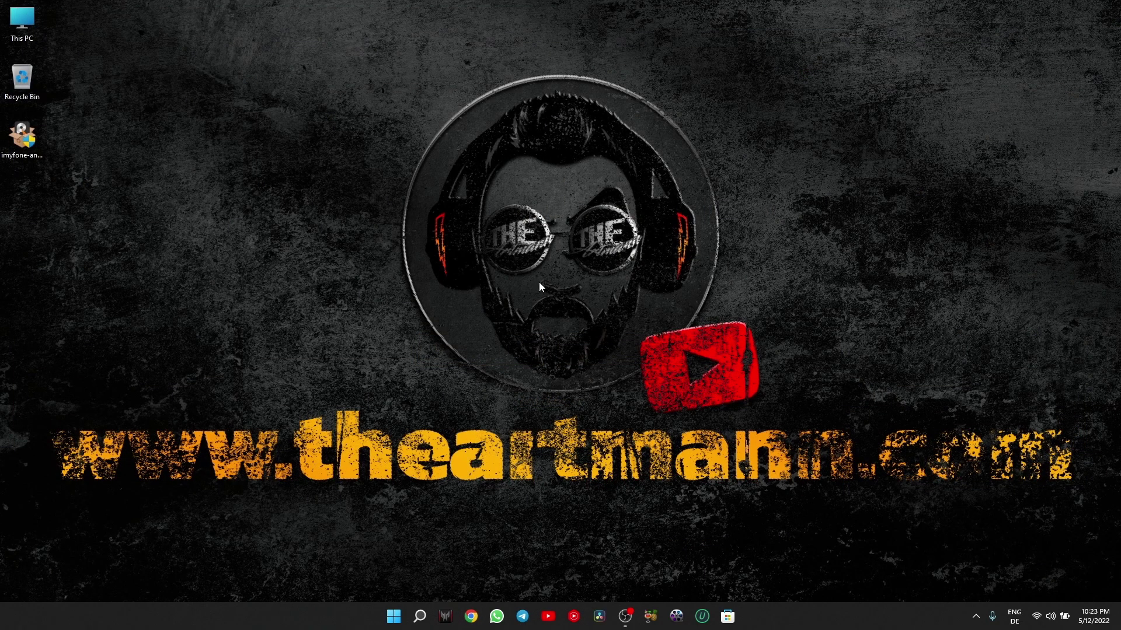
double_click(26, 136)
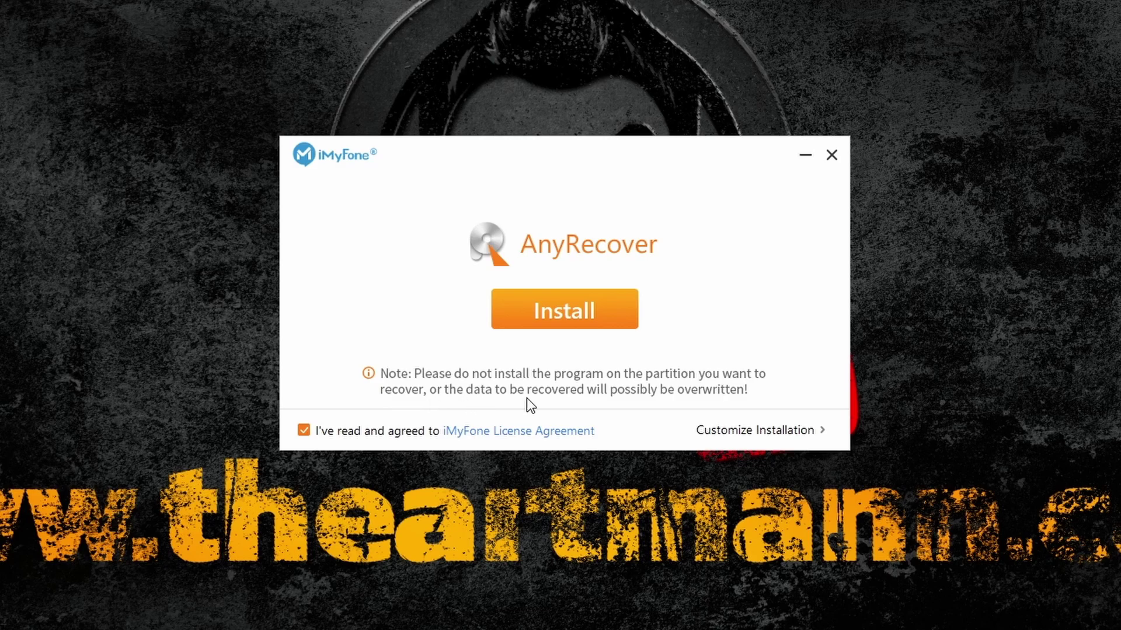
left_click(593, 313)
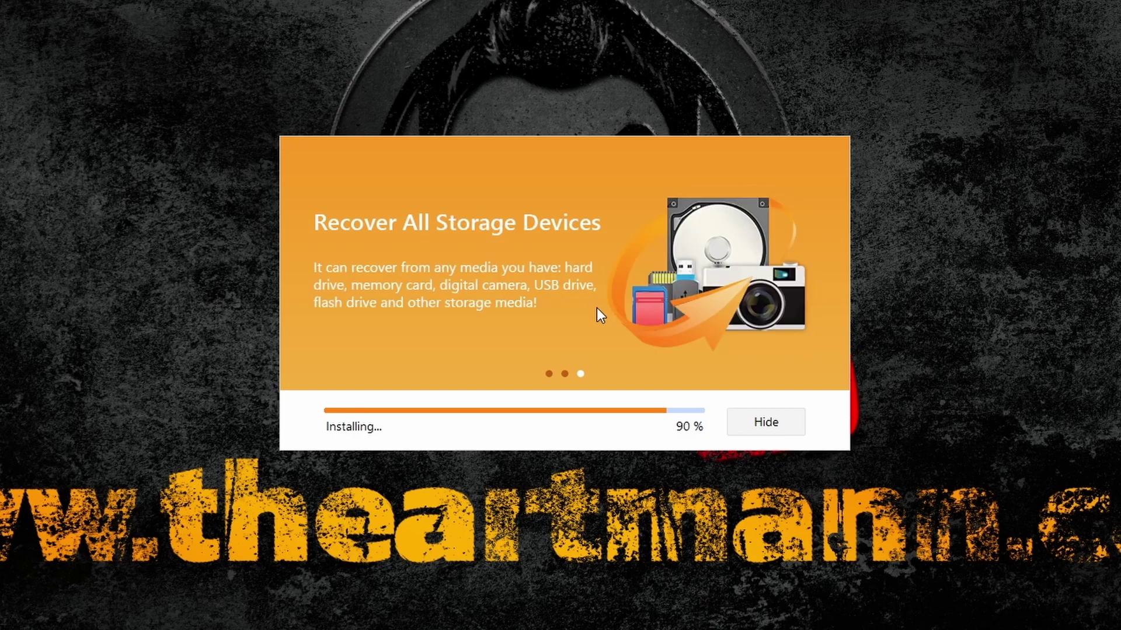
left_click(578, 322)
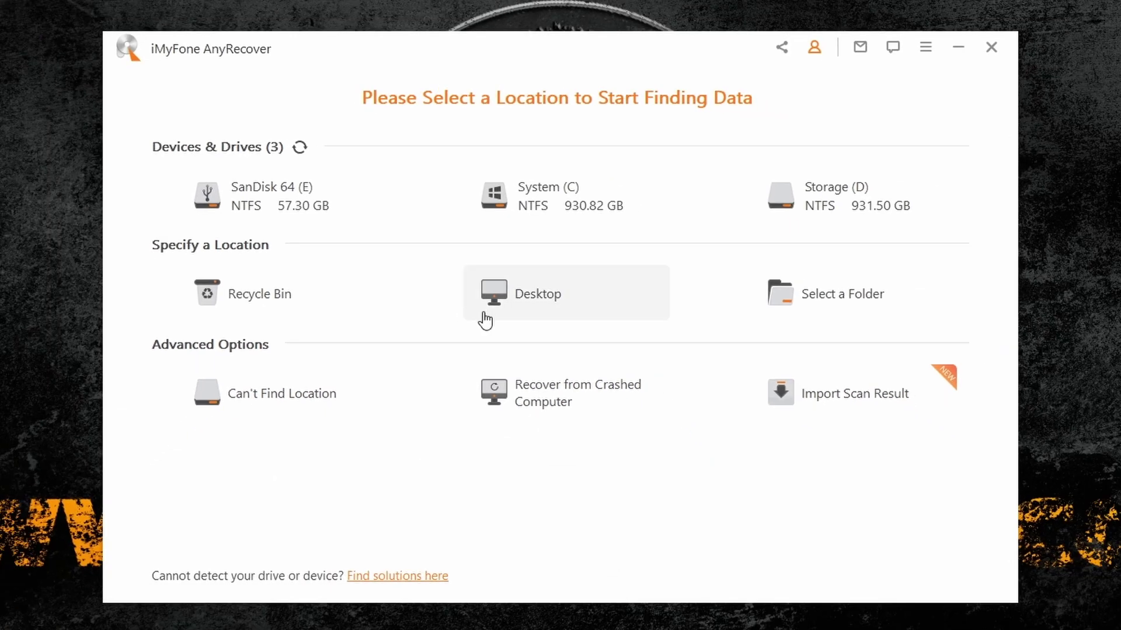
Step: Open Recover from Crashed Computer and keep SanDisk 64 (E:) as the bootable drive
left_click(578, 399)
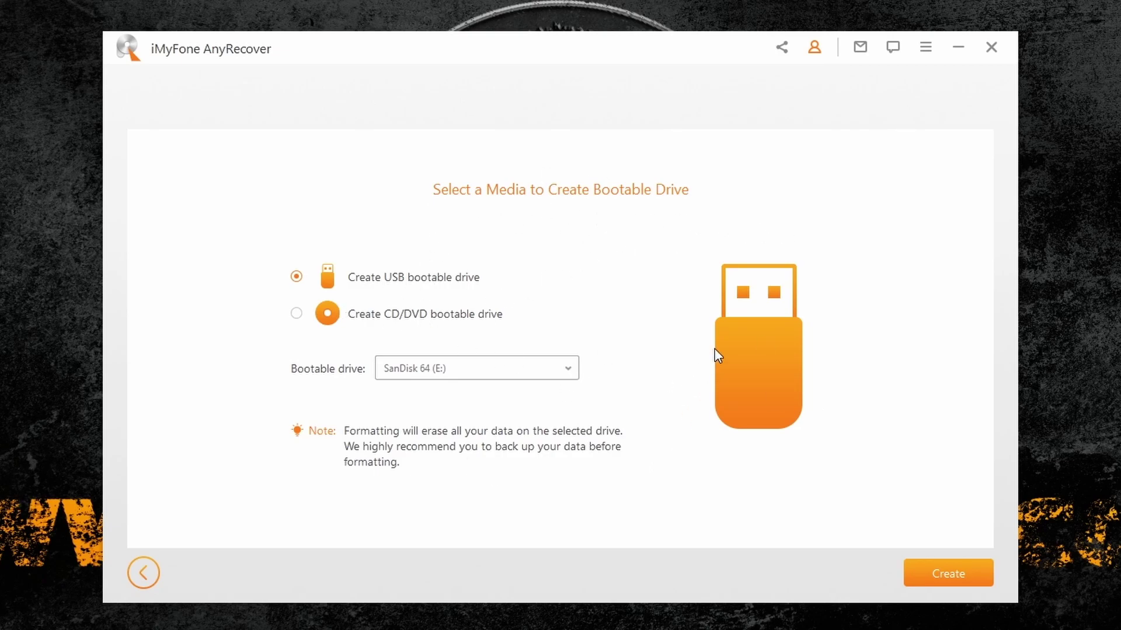
left_click(557, 374)
left_click(472, 271)
Step: Return AnyRecover to its home screen and browse USB Drive (E:)'s 15 items in File Explorer
left_click(155, 570)
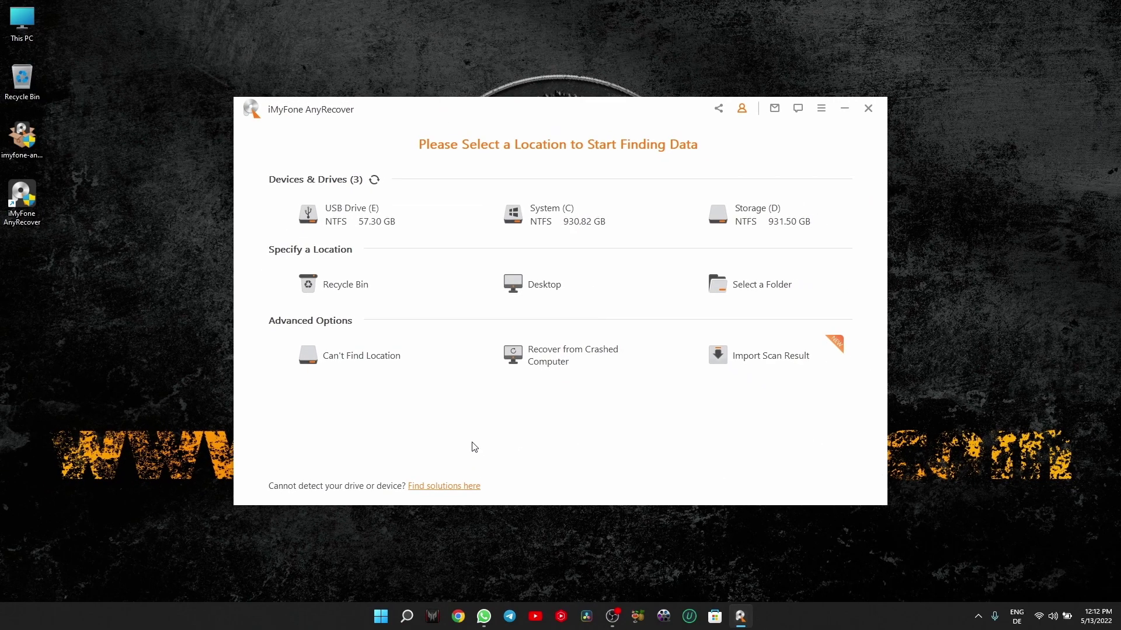
key("super+e")
double_click(695, 279)
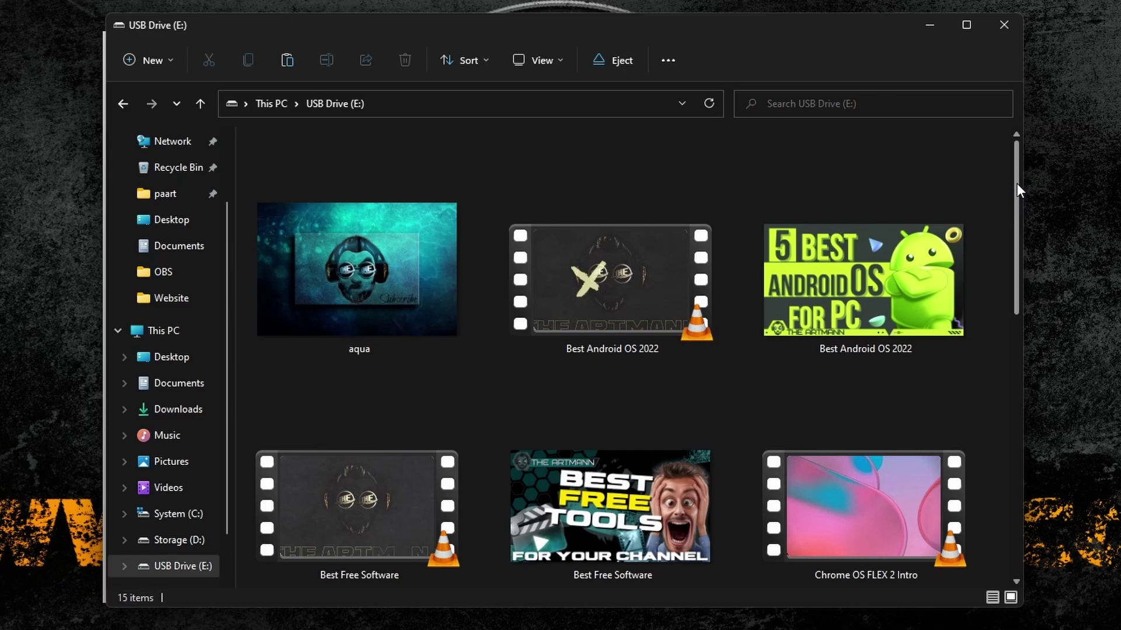
left_click_drag(1017, 183, 1040, 208)
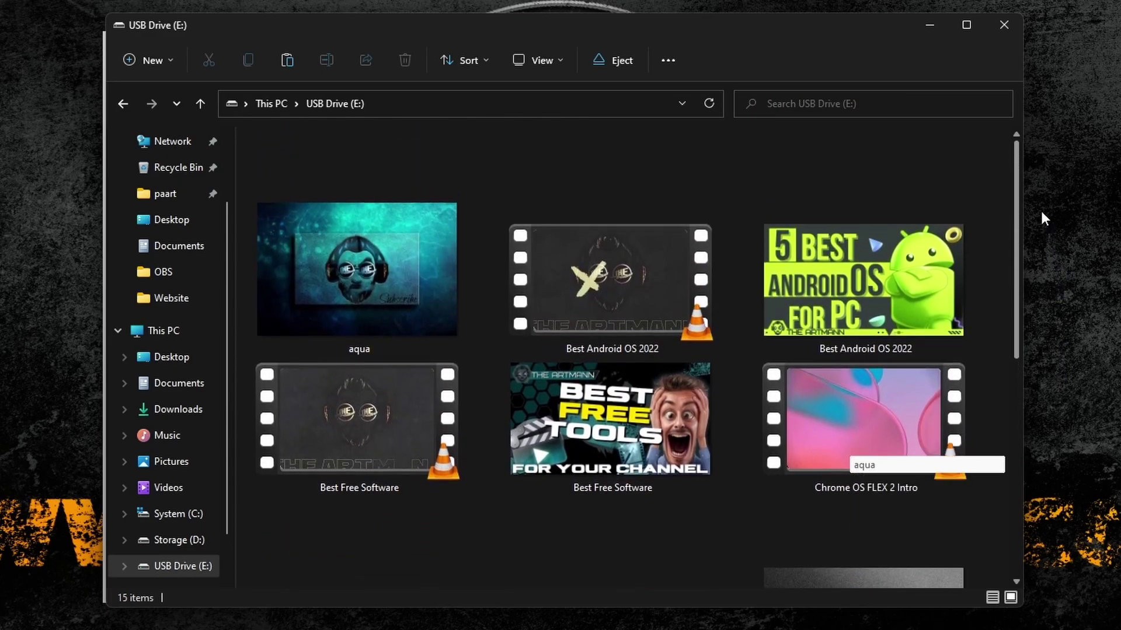
left_click(120, 104)
Step: Quick-format USB Drive (E:) as NTFS and open it to check the contents
right_click(746, 282)
left_click(808, 388)
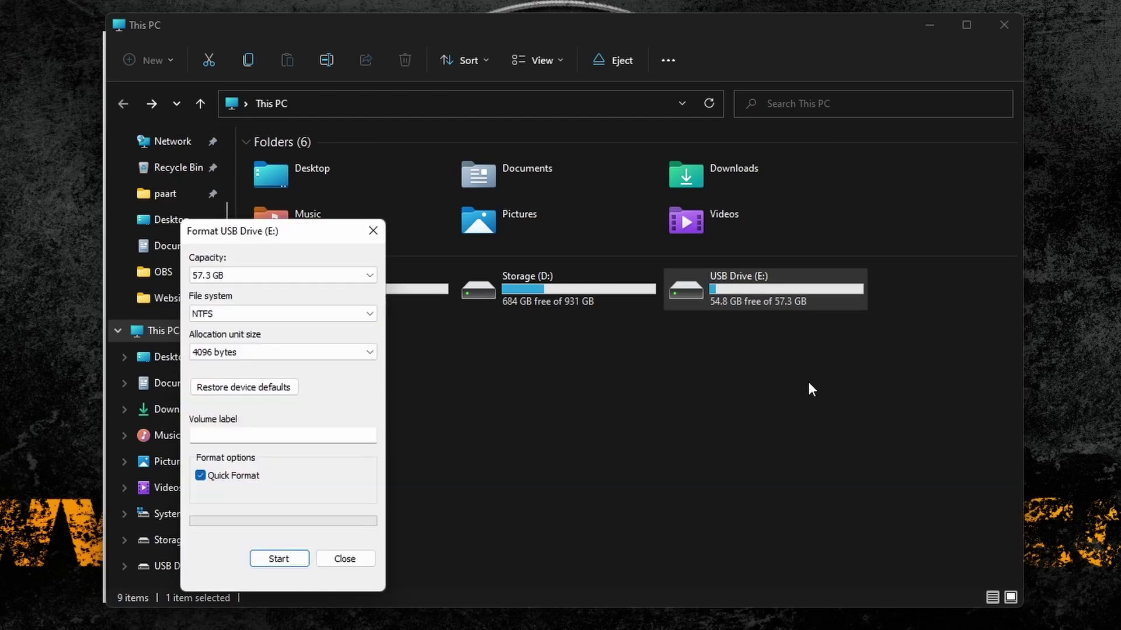
left_click(279, 558)
left_click(601, 325)
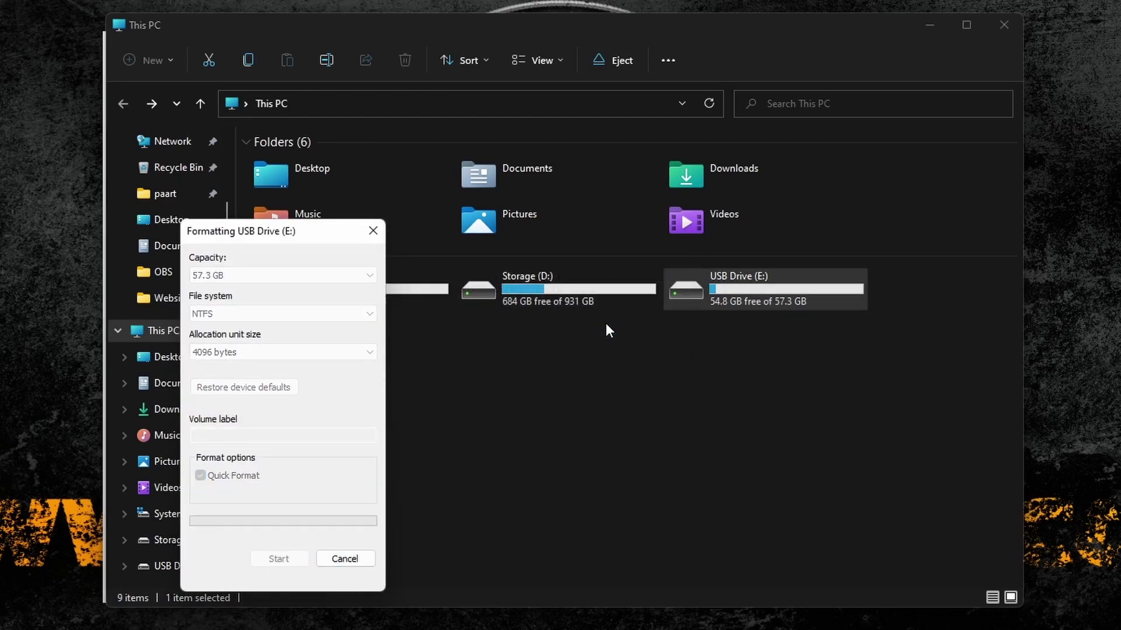
left_click(680, 326)
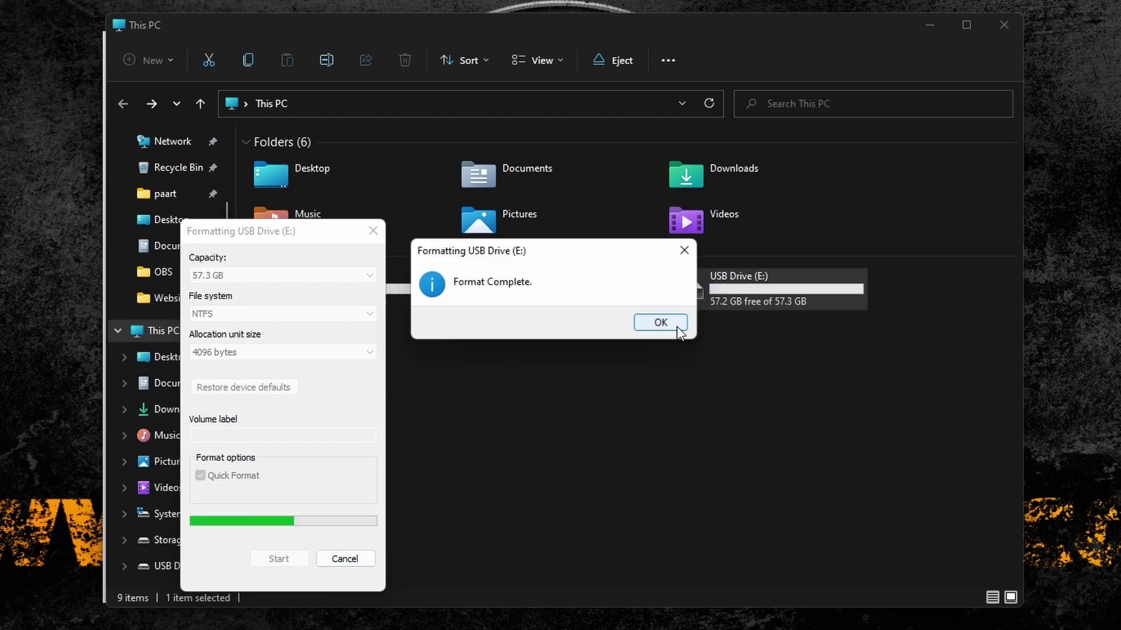
left_click(675, 325)
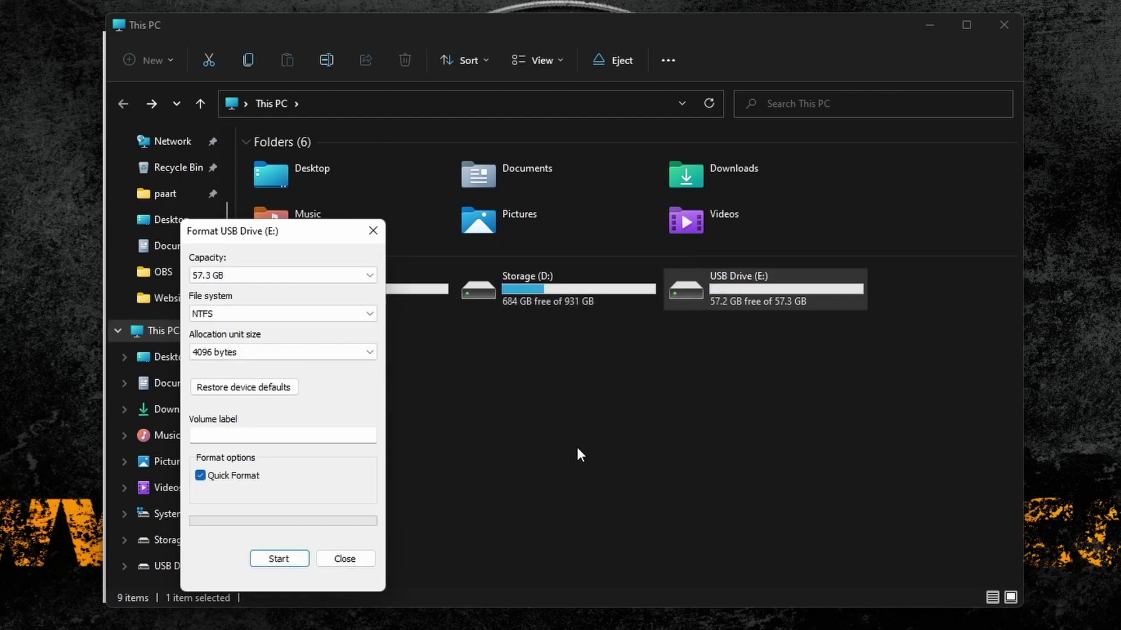
left_click(345, 559)
double_click(800, 310)
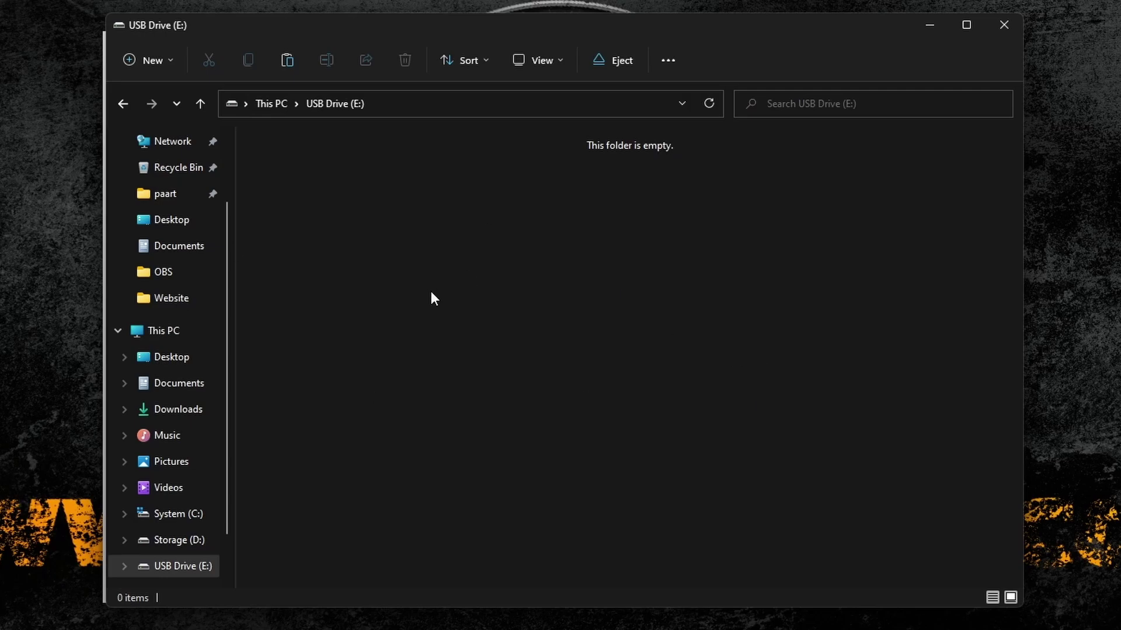
left_click(124, 106)
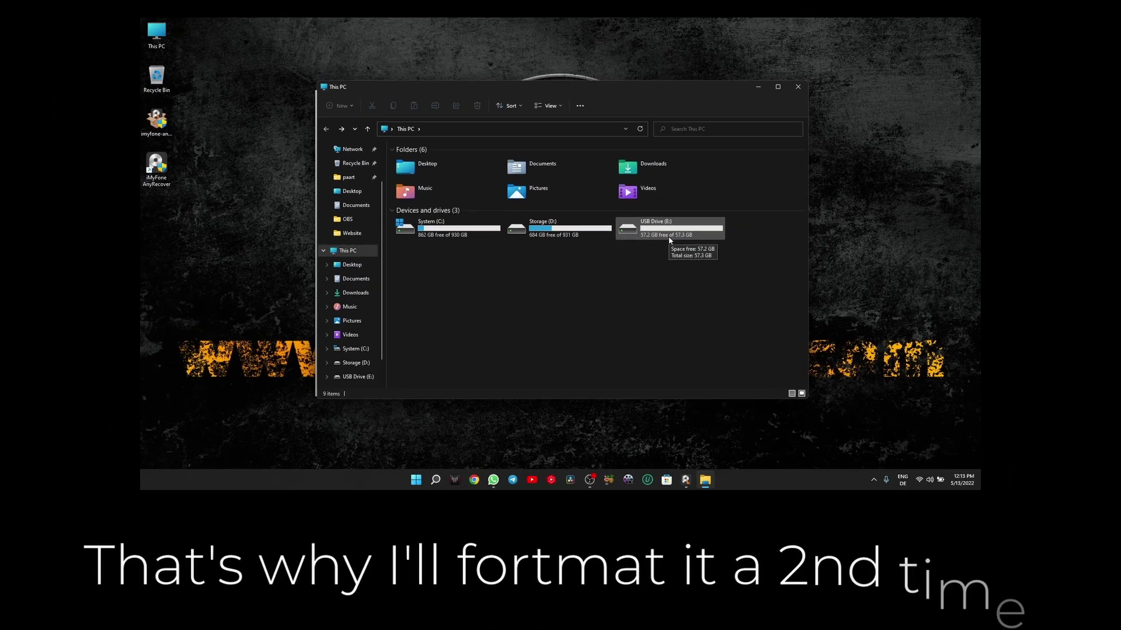
Step: Format USB Drive (E:) a second time, confirm it is empty, and close File Explorer
right_click(669, 240)
left_click(690, 298)
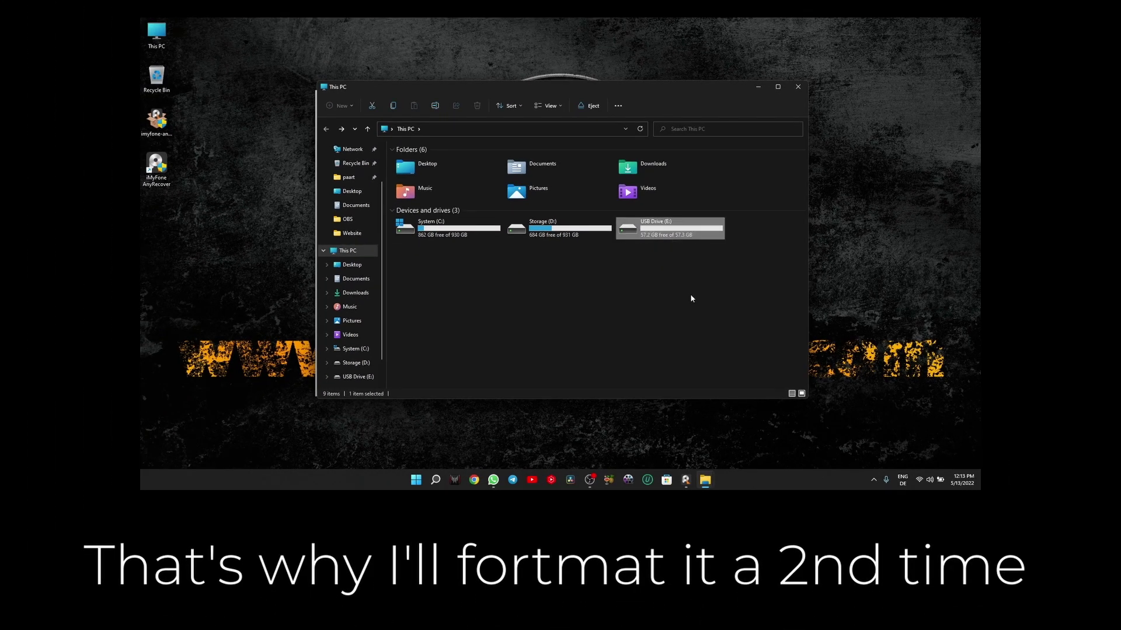
left_click(405, 374)
left_click(581, 248)
left_click(628, 250)
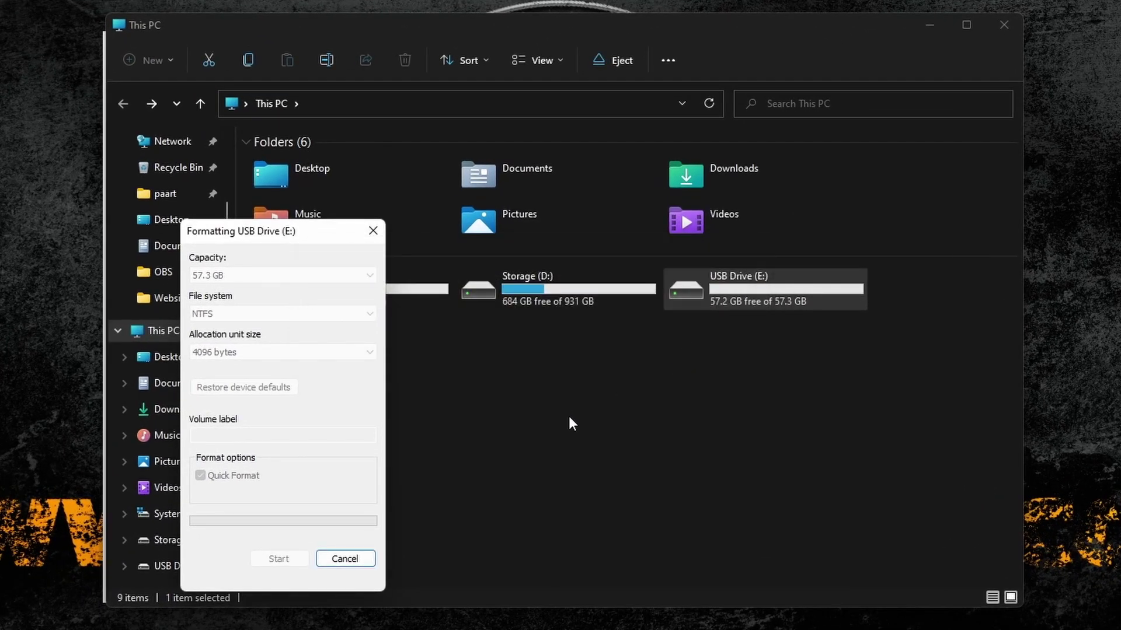
key("Return")
left_click(345, 559)
key("Return")
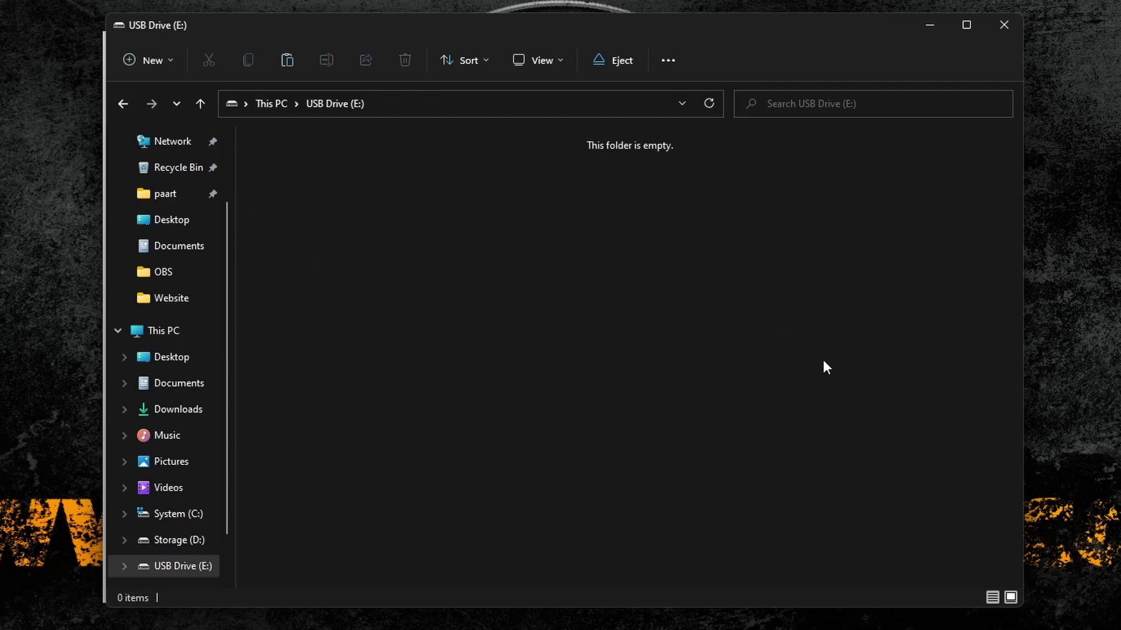
left_click(1003, 24)
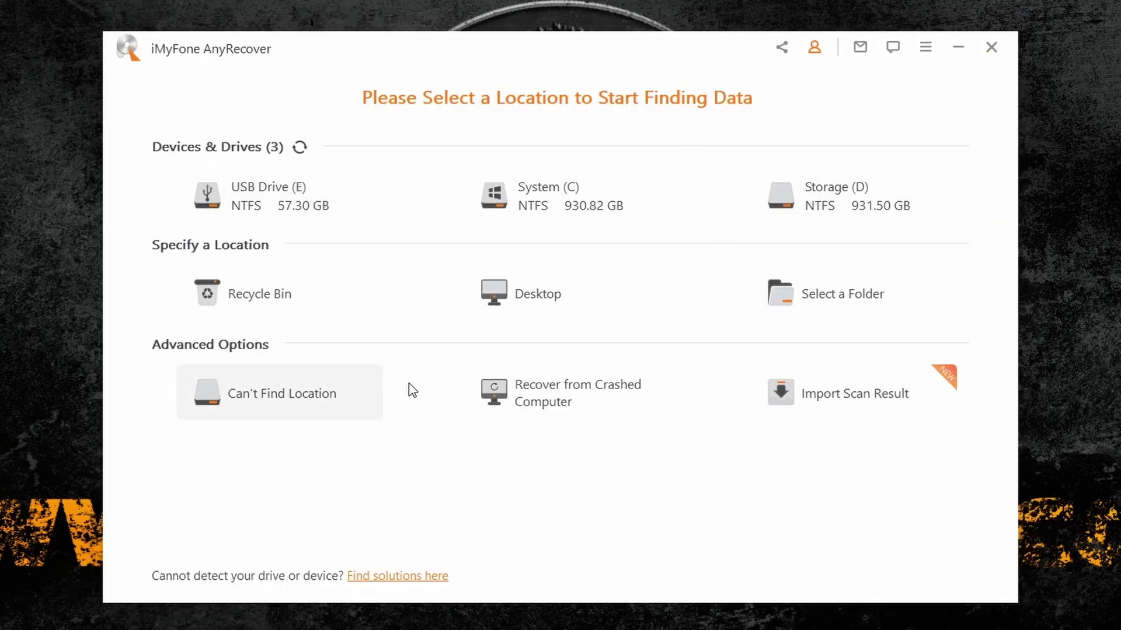
Step: Scan USB Drive (E) until 57 files are found: 39 photos, 6 videos, 12 other
left_click(266, 209)
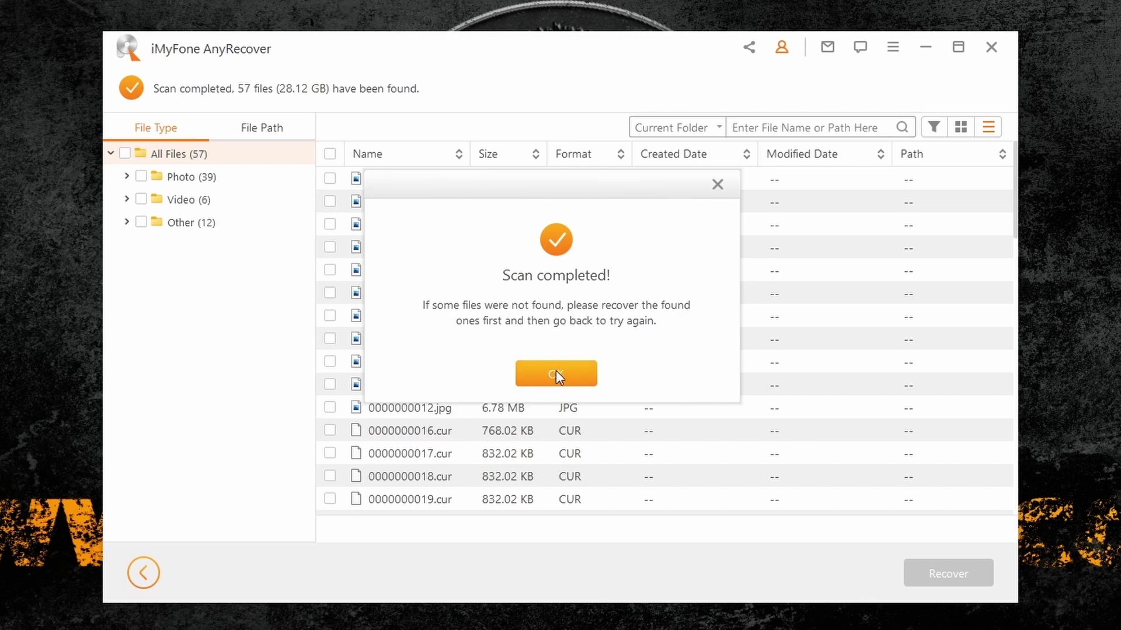
Step: Preview the found images 0000000000.png, 0000000005.jpg, 0000000011.jpg and 0000000012.jpg
left_click(559, 372)
double_click(413, 182)
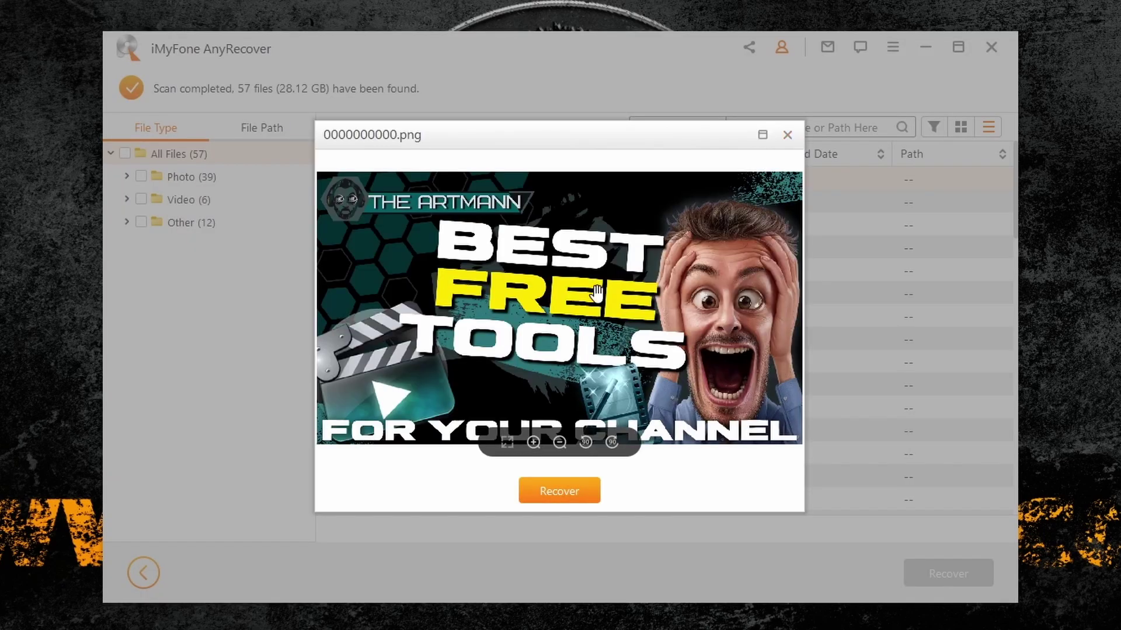
key("Escape")
double_click(513, 271)
key("Escape")
double_click(422, 384)
left_click(533, 442)
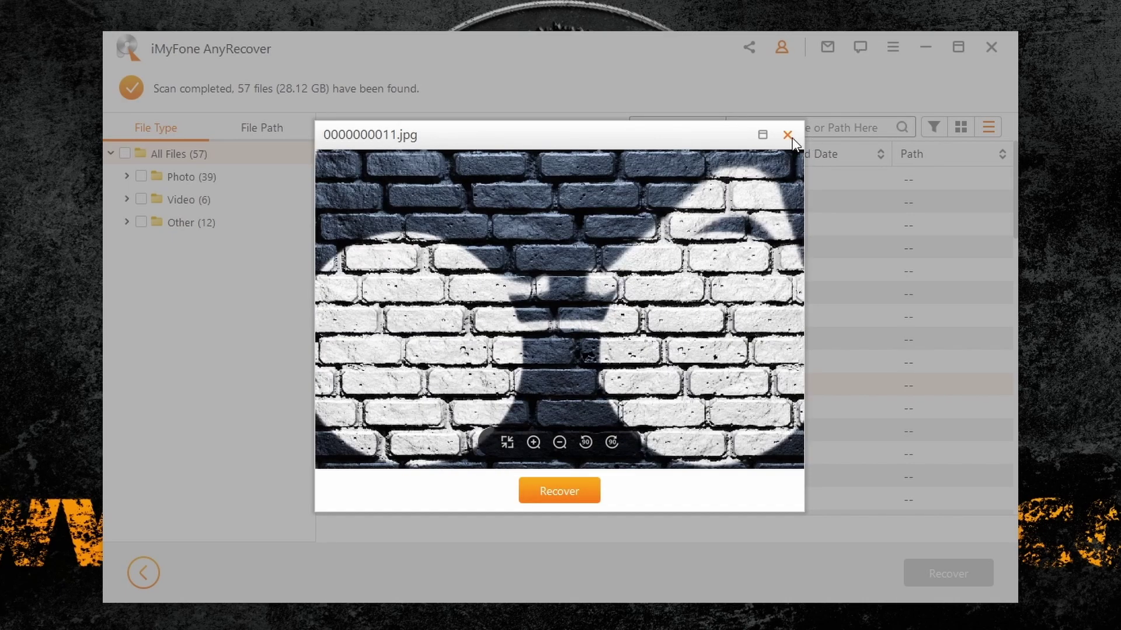
left_click(788, 135)
double_click(463, 408)
key("Escape")
Step: Recheck 0000000011.jpg, then preview 0000000001.png and the video 0000000002.mp4
double_click(502, 384)
left_click(787, 135)
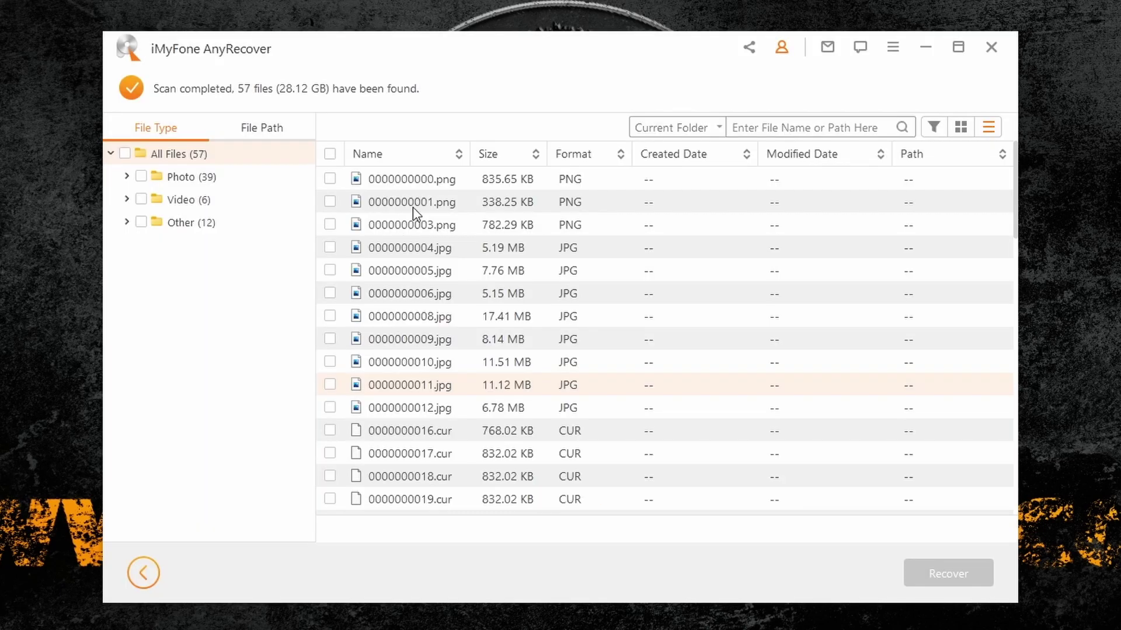
double_click(412, 208)
left_click(559, 440)
key("Escape")
scroll(628, 430, "down", 10)
double_click(432, 247)
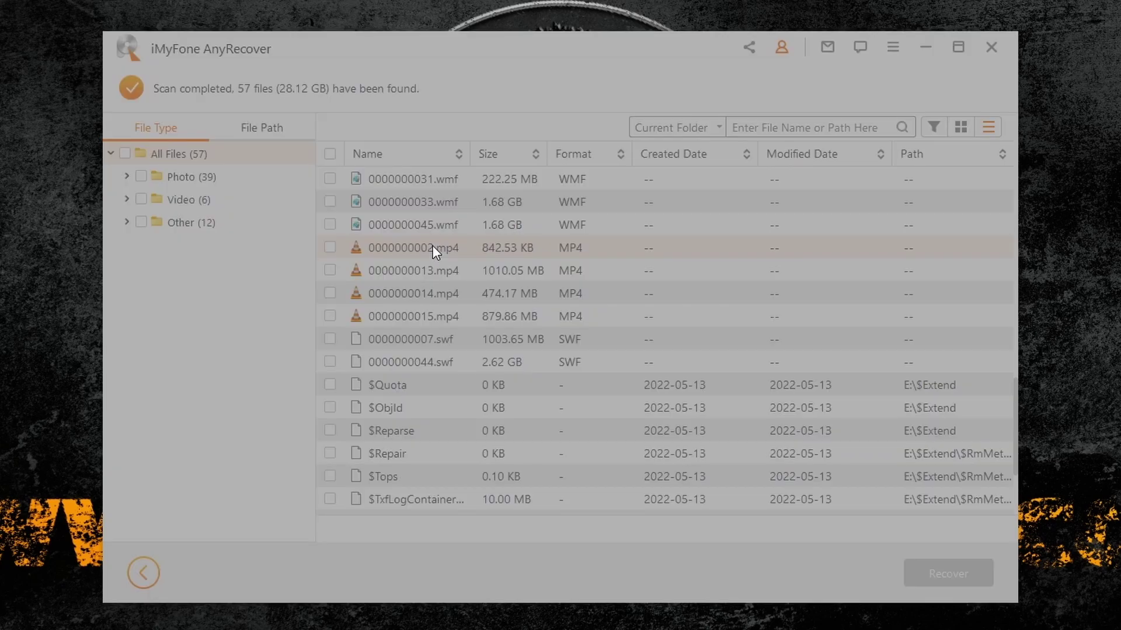
left_click(787, 135)
Step: Mark the four mp4 videos and photos 0000000000.png–0000000012.jpg, then recover all 15 to the Desktop
left_click(329, 317)
left_click(329, 293)
left_click(330, 270)
left_click(329, 247)
scroll(330, 248, "up", 10)
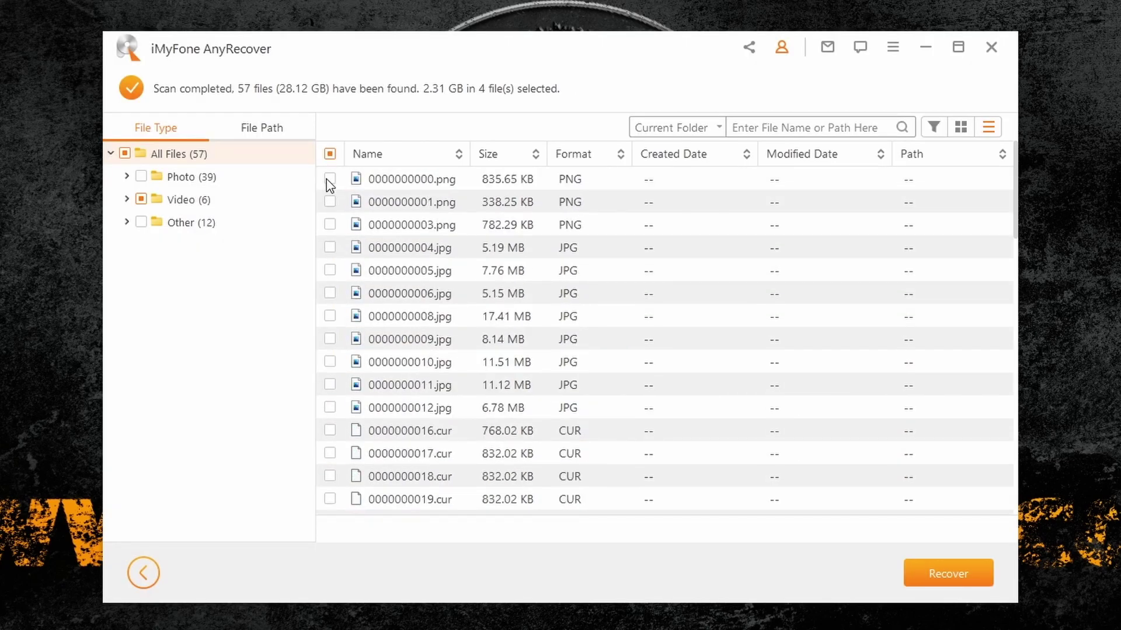
left_click_drag(329, 181, 331, 417)
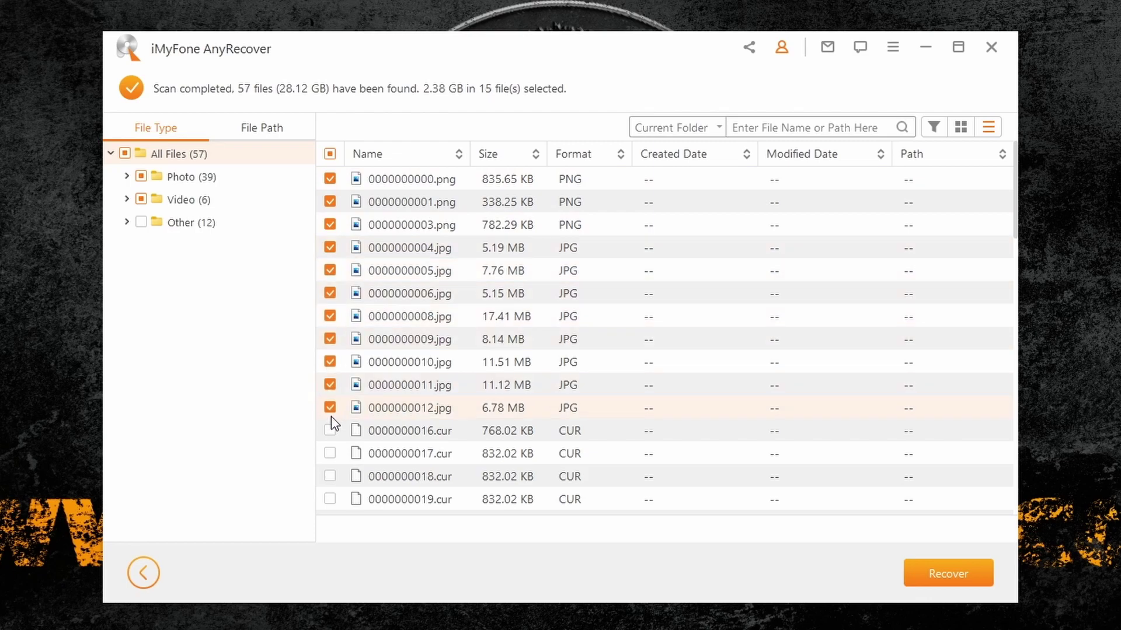
left_click(946, 569)
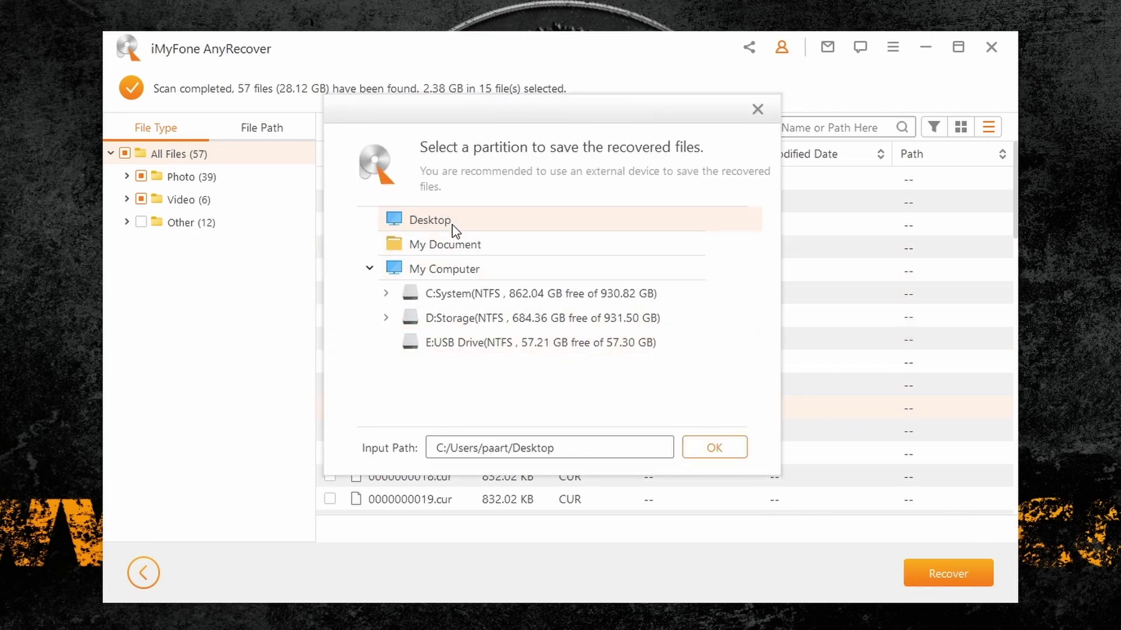
left_click(736, 458)
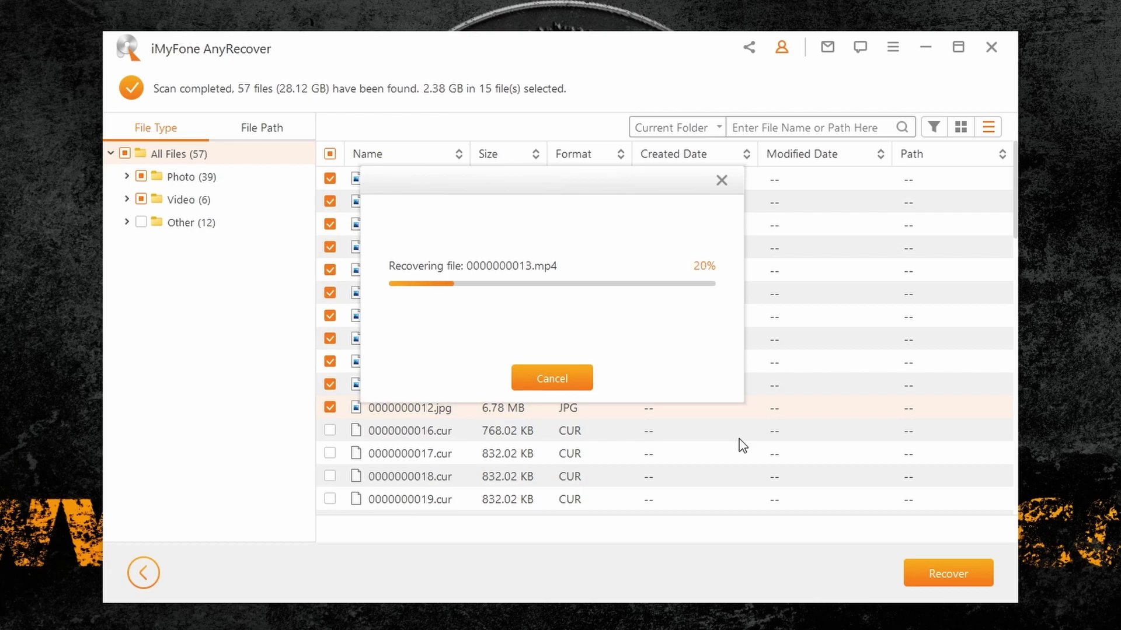